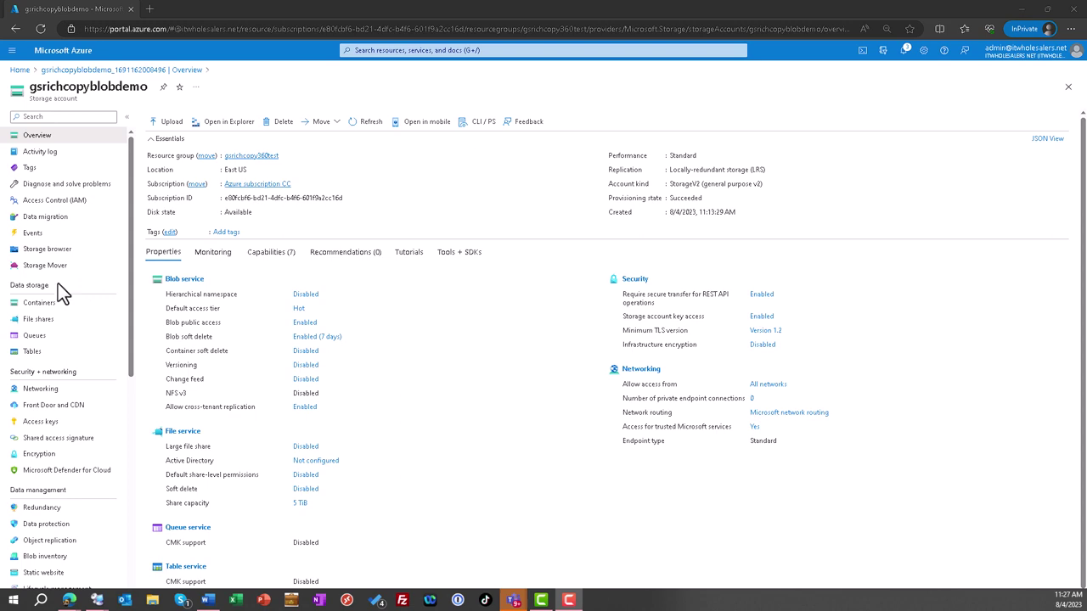
Step: View the storage account's containers and reveal the key1 value among its access keys
{"action": "left_click", "coordinate": [41, 304]}
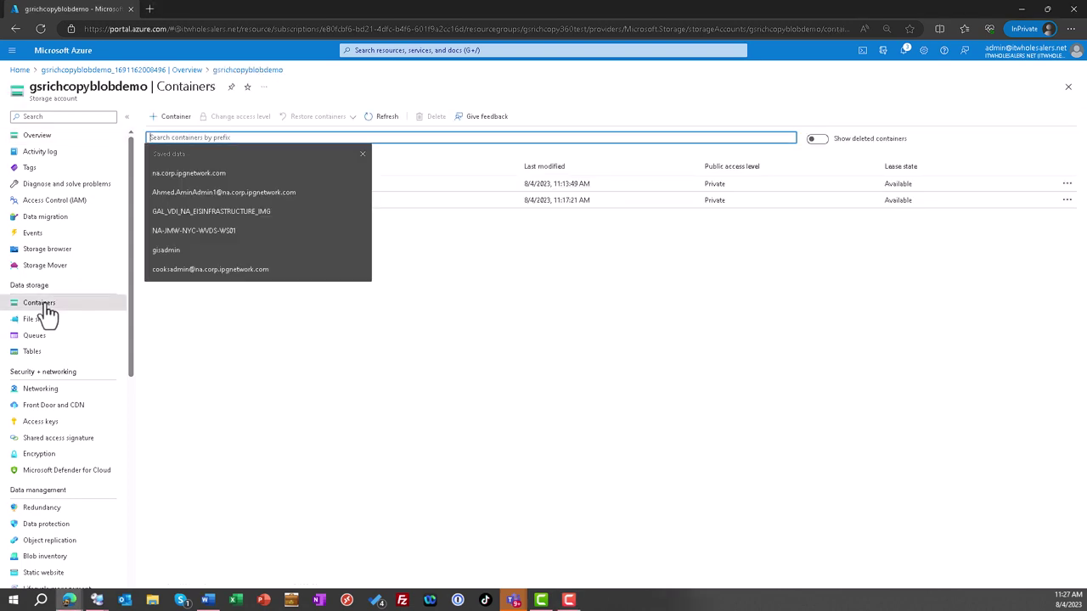
{"action": "left_click", "coordinate": [229, 336]}
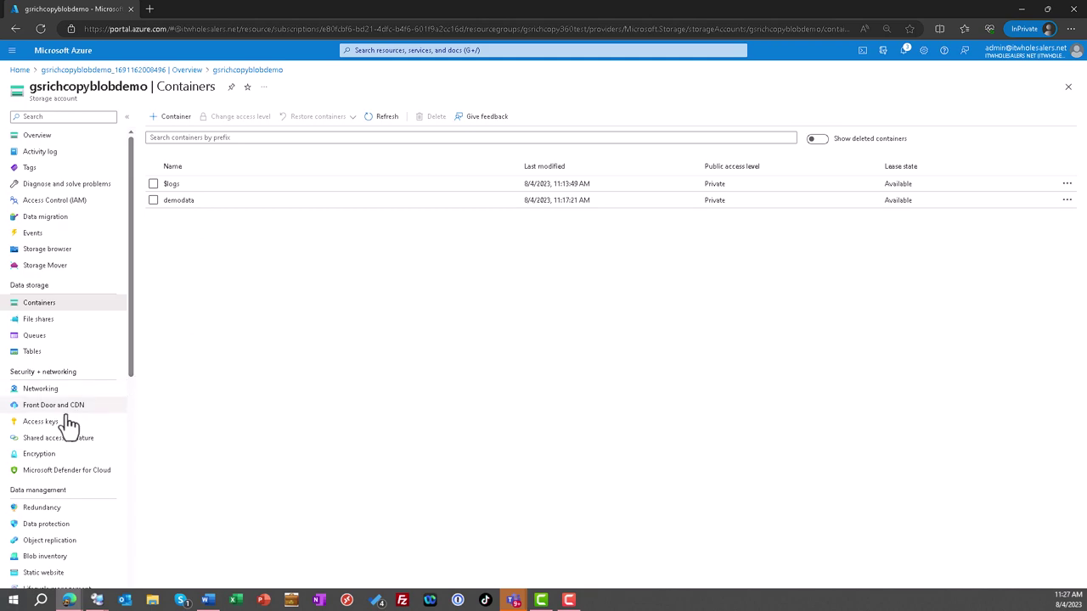
{"action": "left_click", "coordinate": [40, 422]}
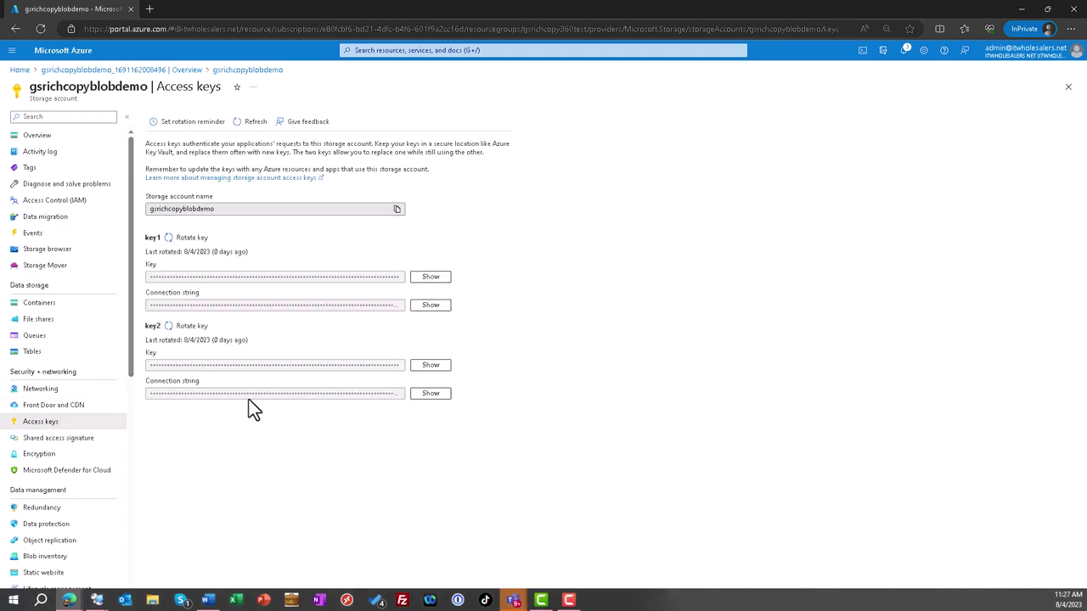
{"action": "left_click_drag", "start_coordinate": [234, 209], "coordinate": [142, 210]}
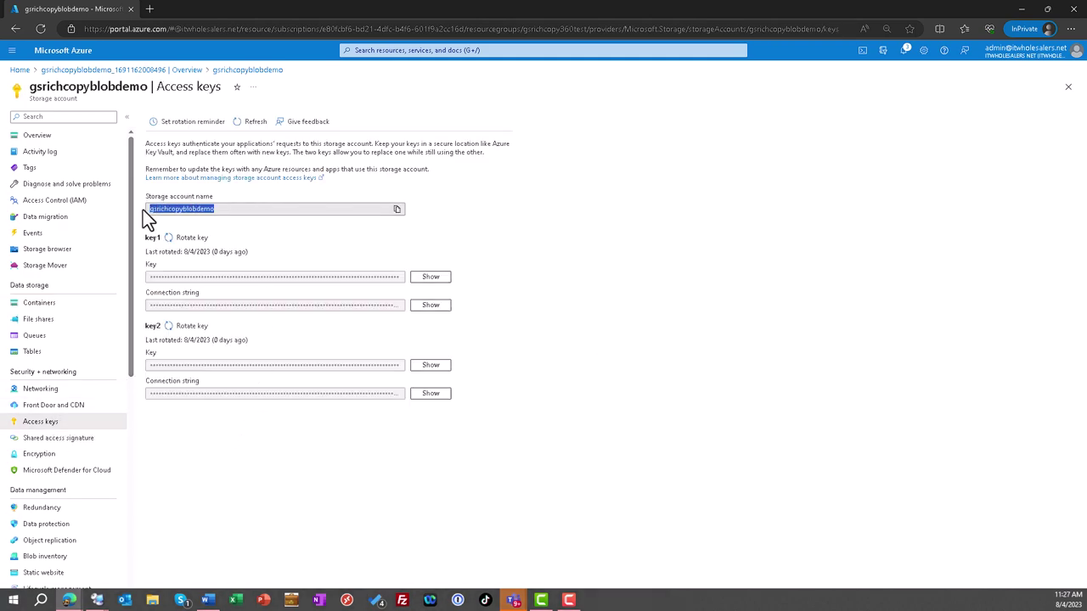
{"action": "left_click", "coordinate": [214, 219]}
{"action": "left_click_drag", "start_coordinate": [217, 209], "coordinate": [253, 270]}
{"action": "left_click", "coordinate": [533, 366]}
{"action": "left_click", "coordinate": [429, 281]}
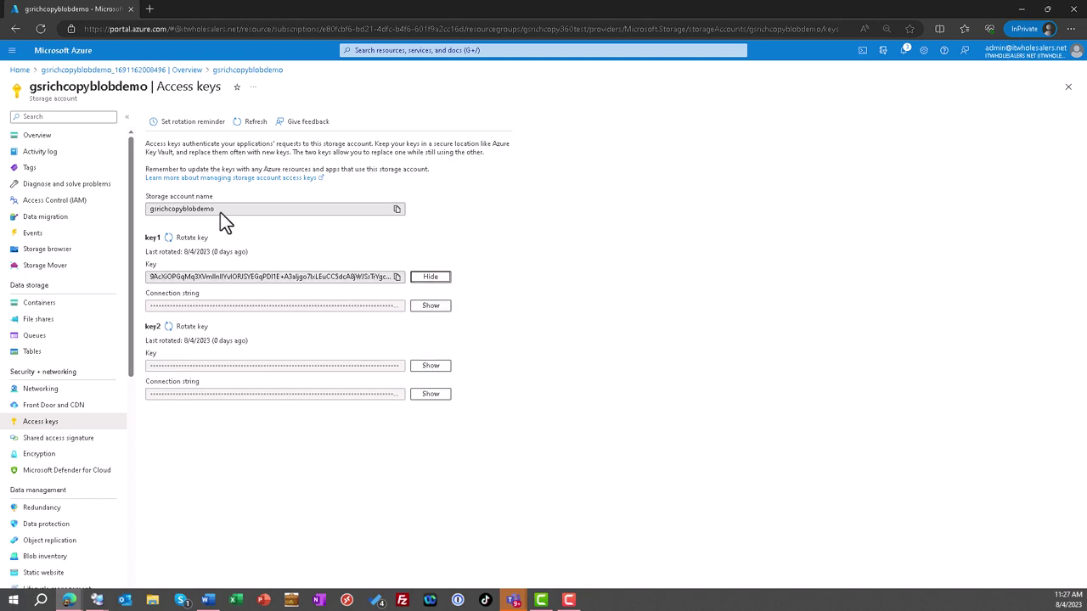
Step: Copy the storage account name from the access keys page
{"action": "left_click_drag", "start_coordinate": [217, 208], "coordinate": [148, 210]}
{"action": "right_click", "coordinate": [167, 217]}
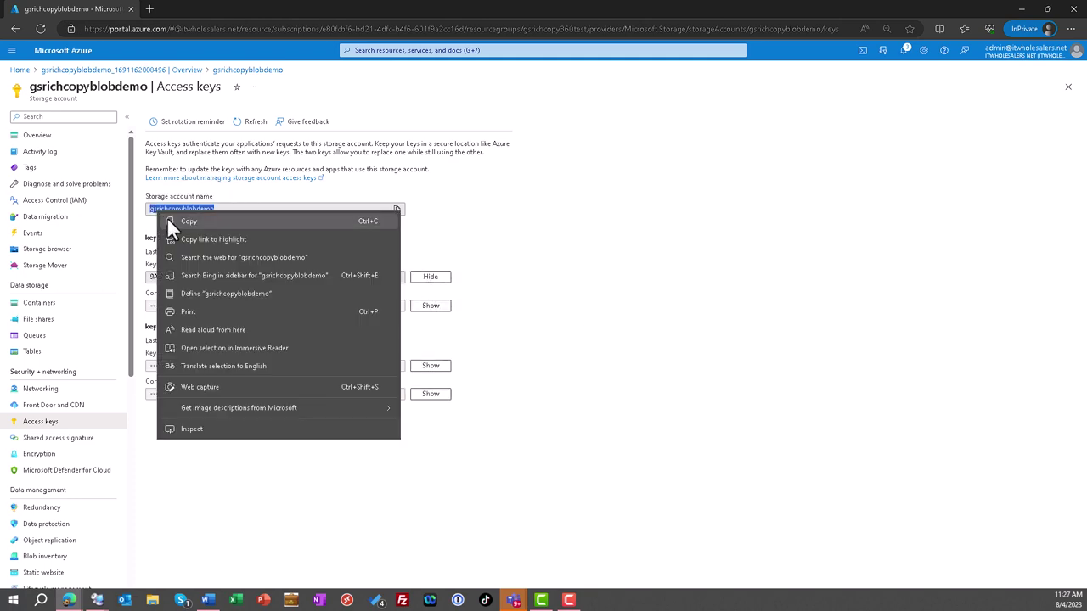
{"action": "left_click", "coordinate": [170, 221]}
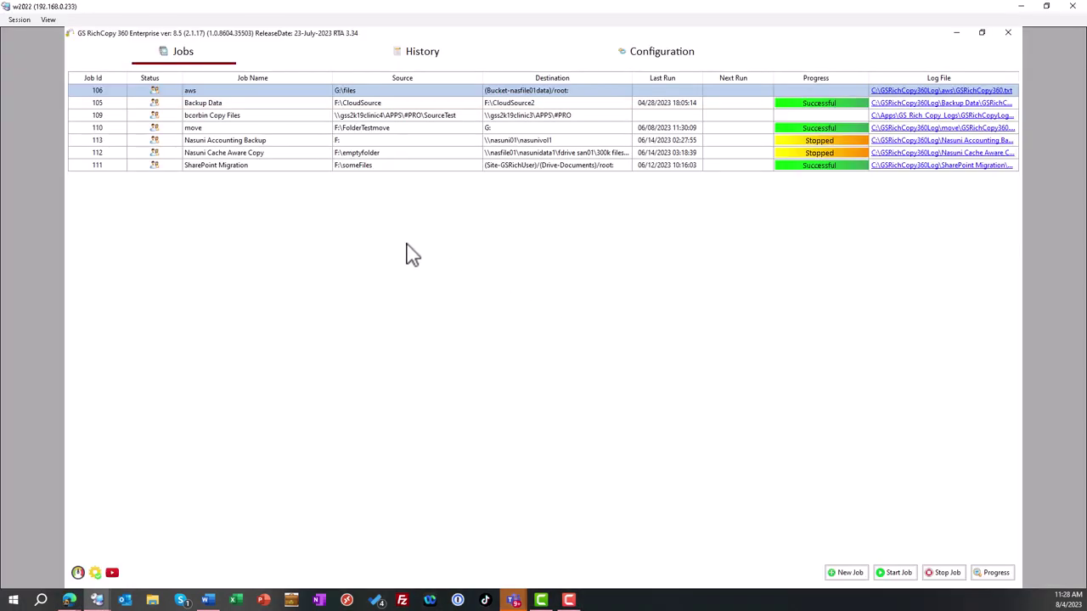
Step: In GS RichCopy 360, create a new job with the non-wizard option for cloud storage and name it "Azure Blob Storage Demo"
{"action": "right_click", "coordinate": [311, 231]}
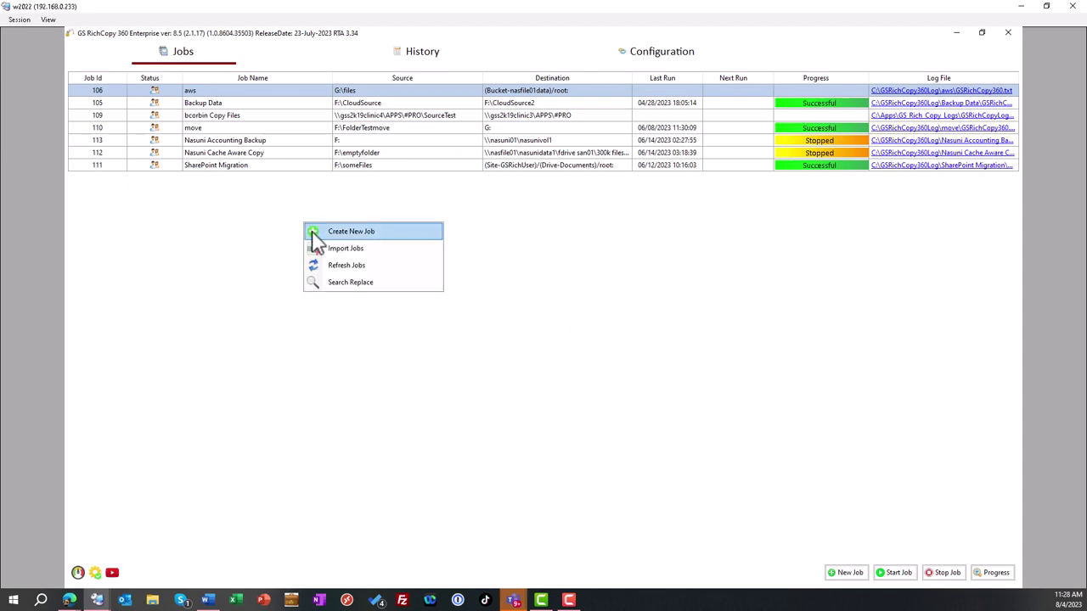
{"action": "left_click", "coordinate": [314, 238]}
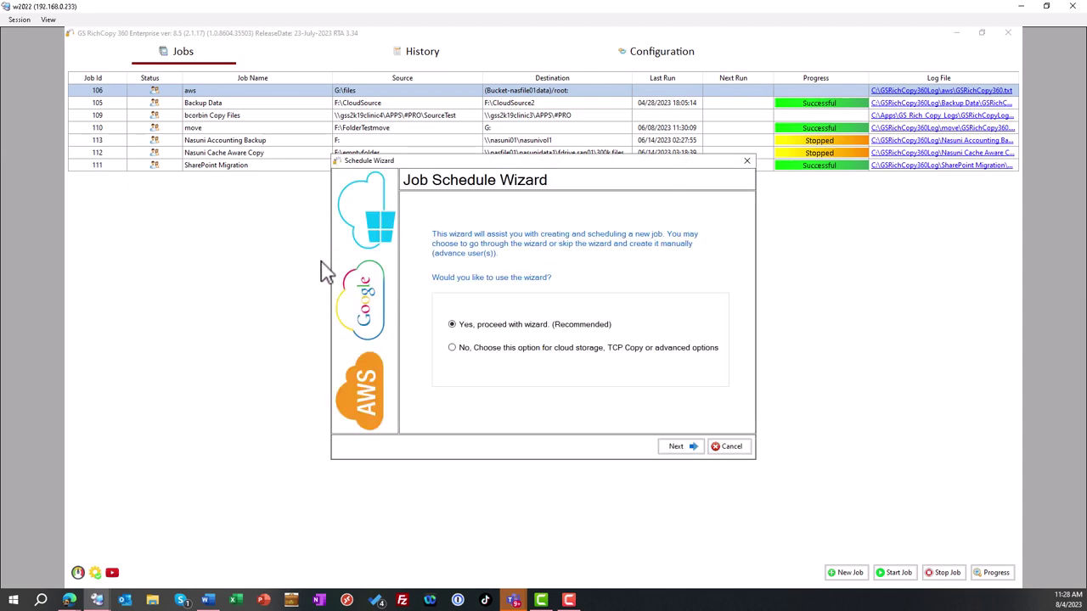
{"action": "left_click", "coordinate": [459, 351]}
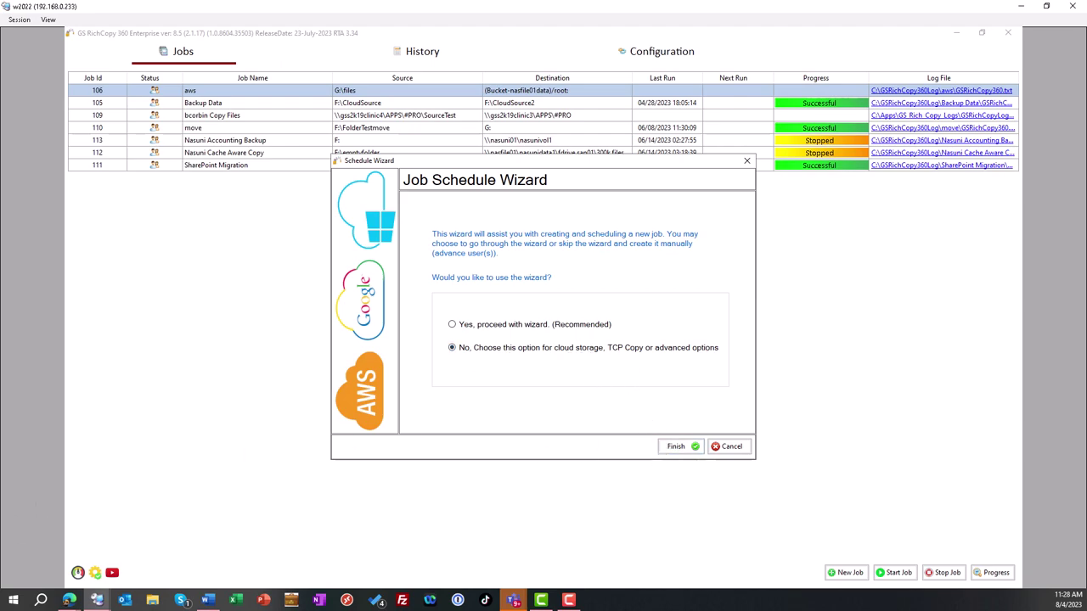
{"action": "left_click", "coordinate": [677, 448]}
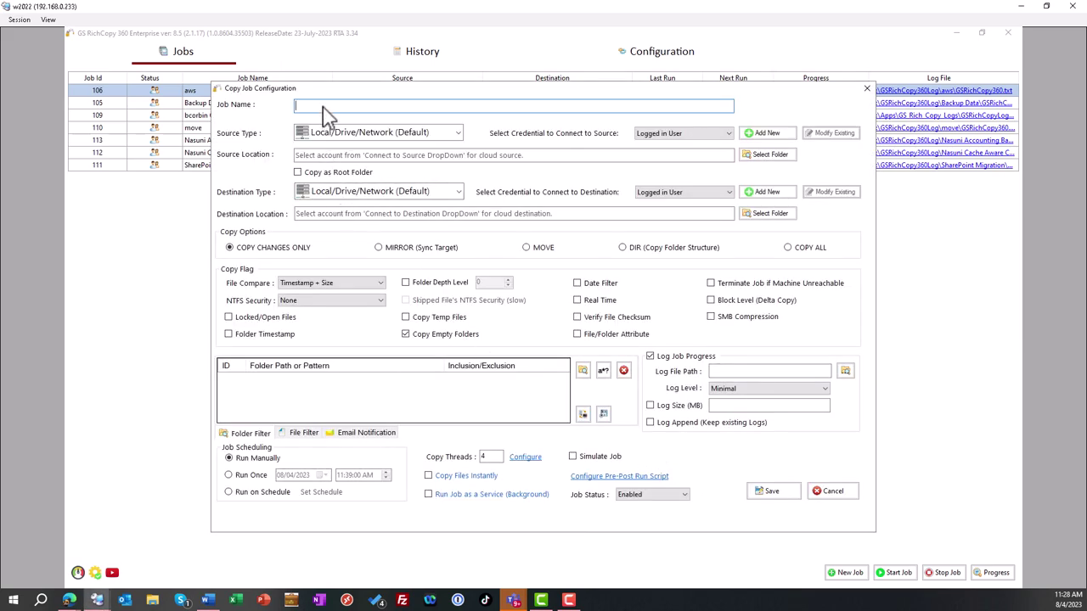
{"action": "type", "text": "Azure Blob Storage Demo"}
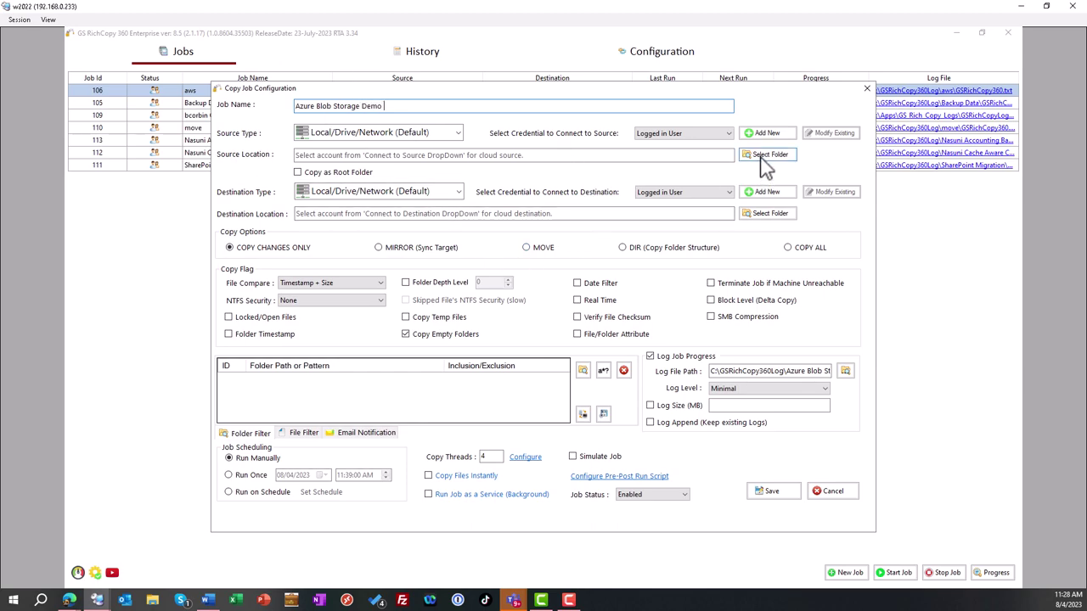
Step: Set the job's source location to the CloudSource folder on New Volume (F:)
{"action": "left_click", "coordinate": [432, 158]}
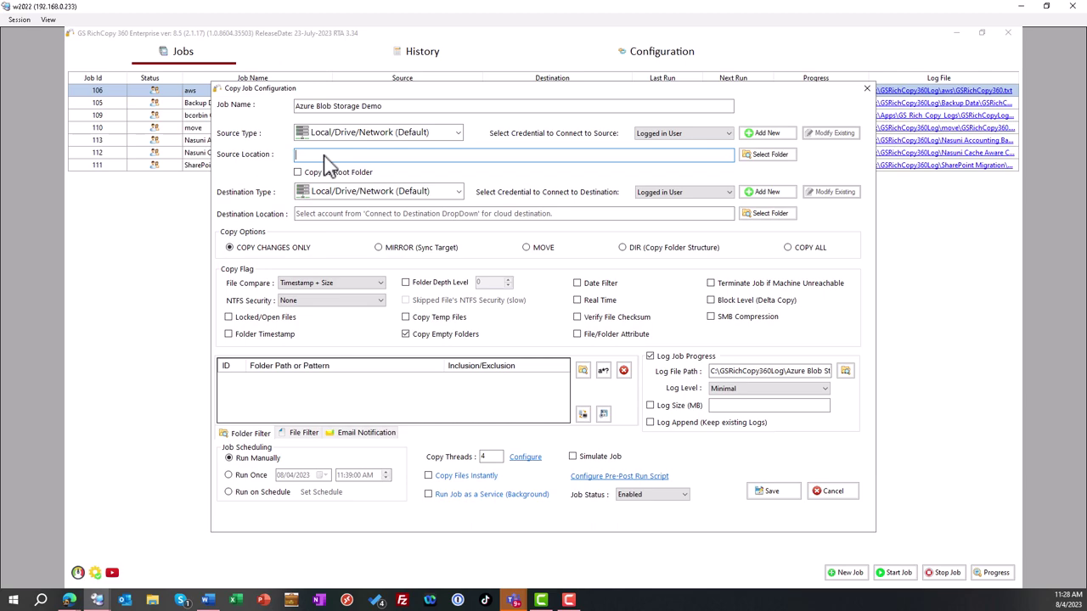
{"action": "left_click", "coordinate": [757, 155]}
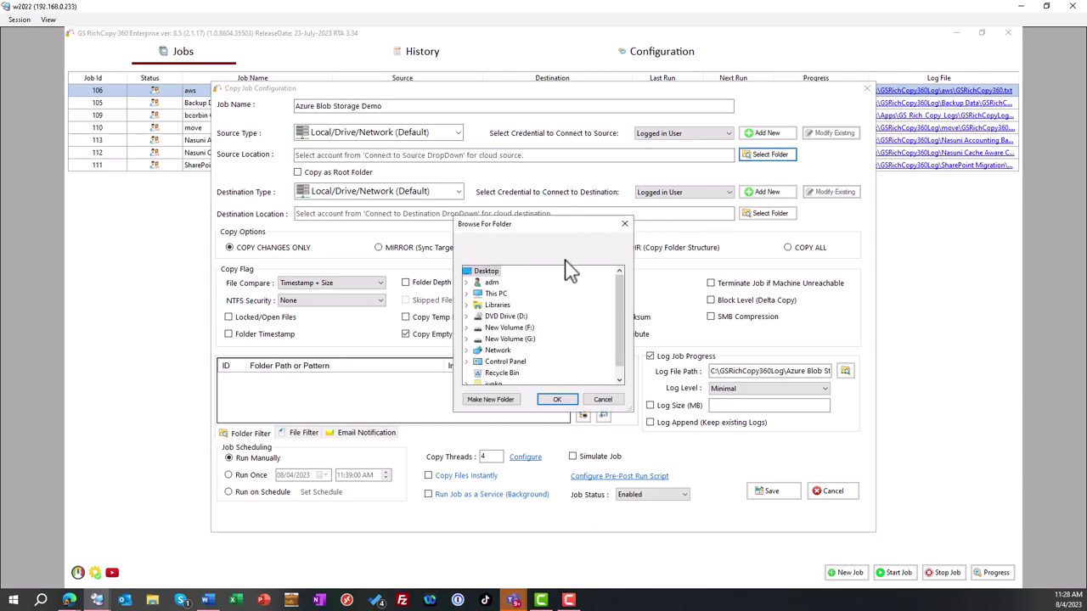
{"action": "left_click", "coordinate": [466, 328]}
{"action": "scroll", "coordinate": [576, 344], "scroll_direction": "down", "scroll_amount": 1}
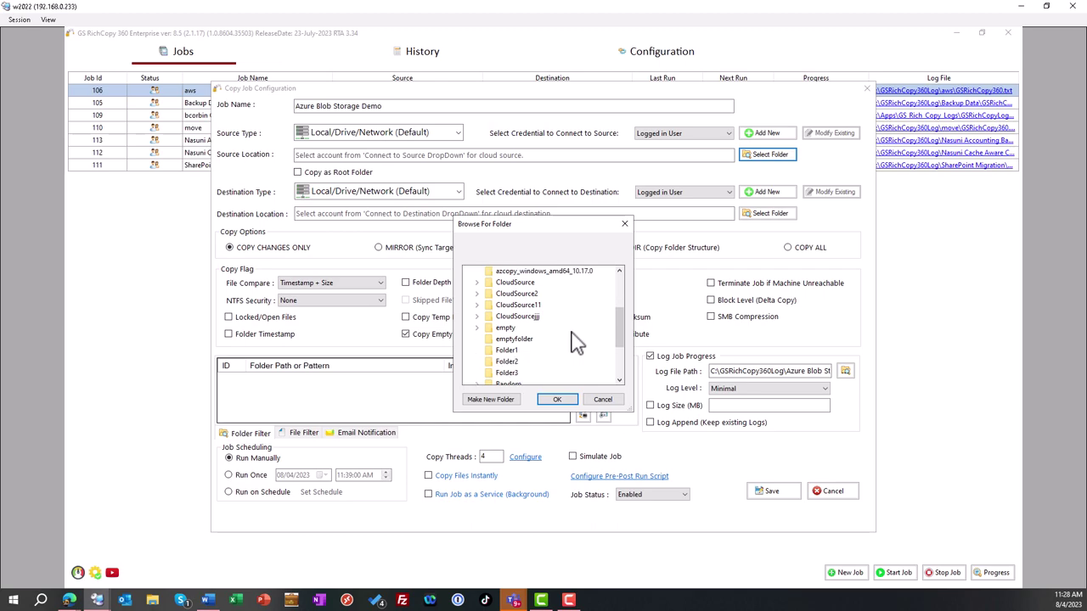
{"action": "scroll", "coordinate": [576, 344], "scroll_direction": "up", "scroll_amount": 1}
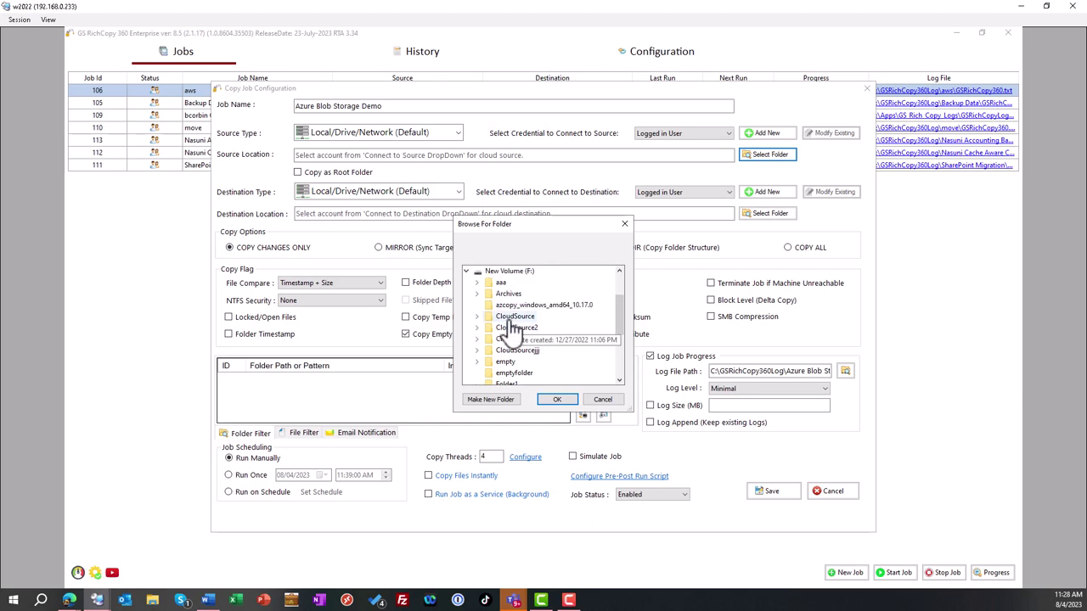
{"action": "left_click", "coordinate": [512, 318]}
{"action": "left_click", "coordinate": [557, 399]}
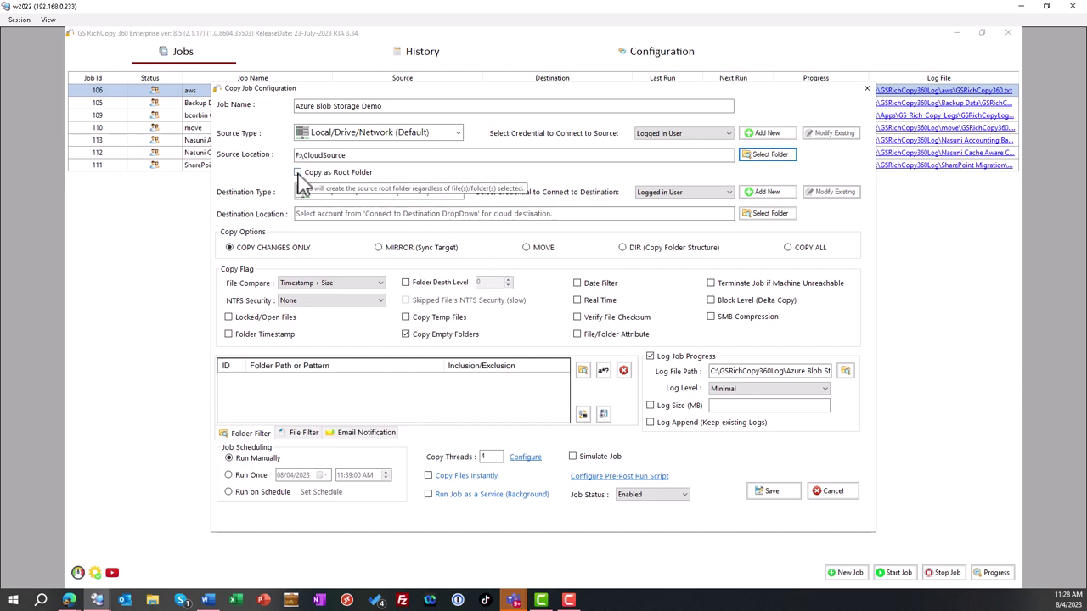
Step: Enable Copy as Root Folder for the source
{"action": "left_click", "coordinate": [298, 173]}
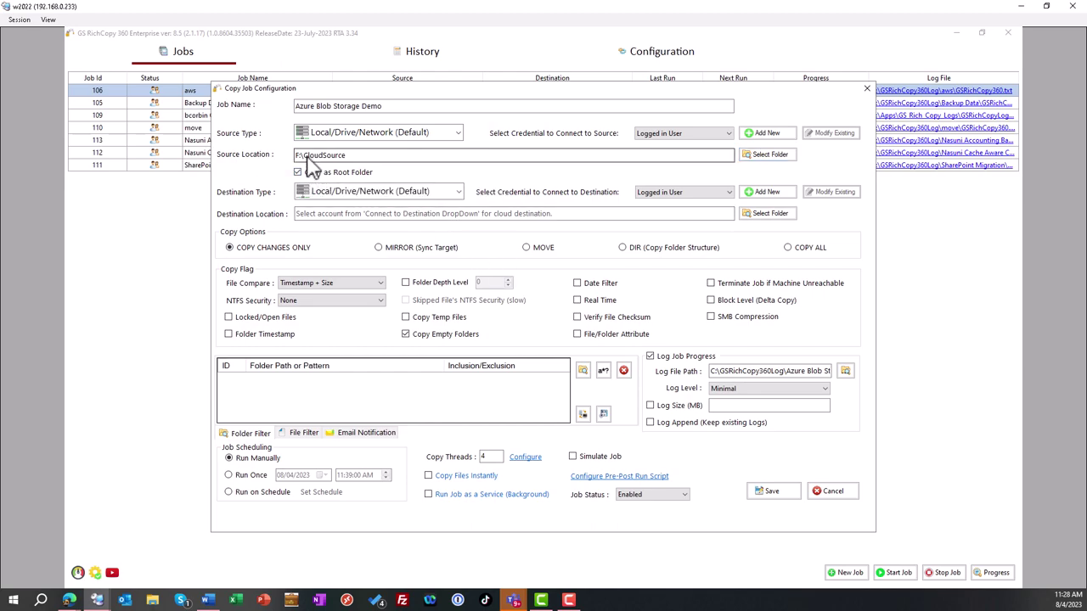
{"action": "double_click", "coordinate": [324, 155]}
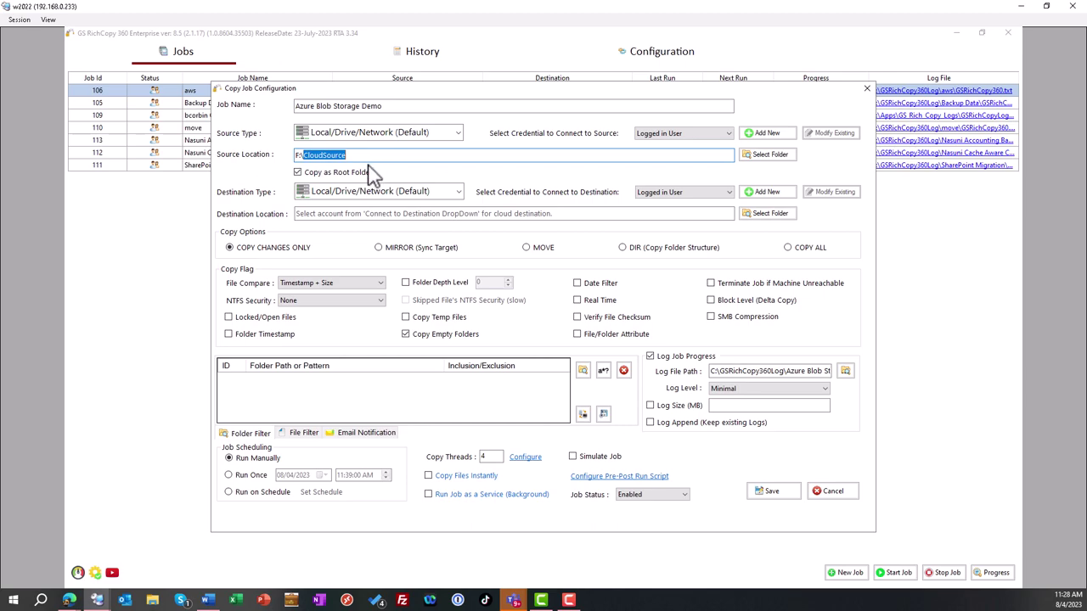
{"action": "left_click", "coordinate": [298, 172]}
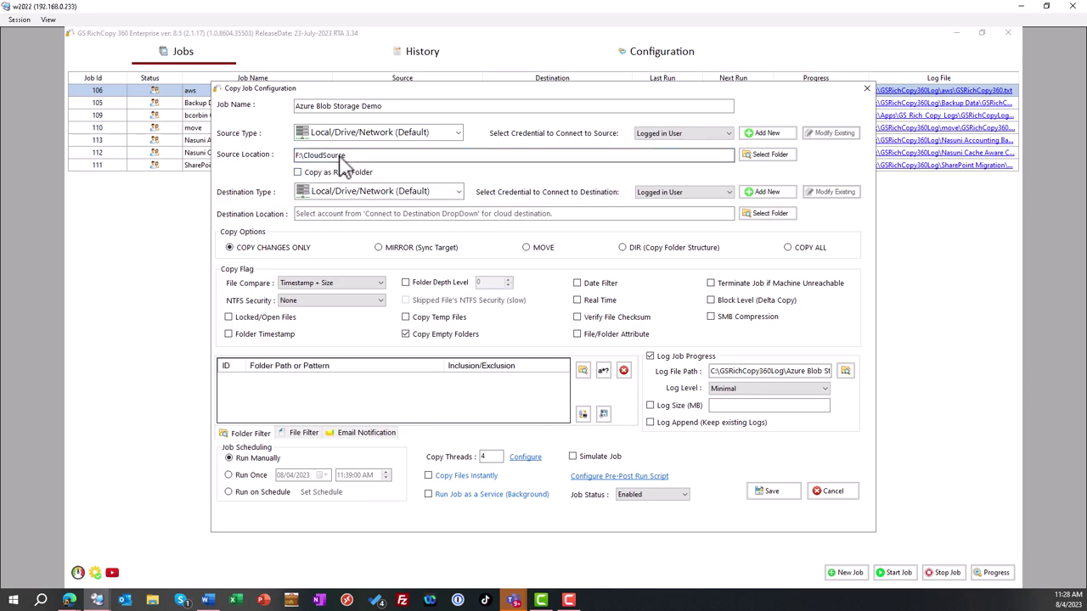
{"action": "left_click", "coordinate": [298, 172]}
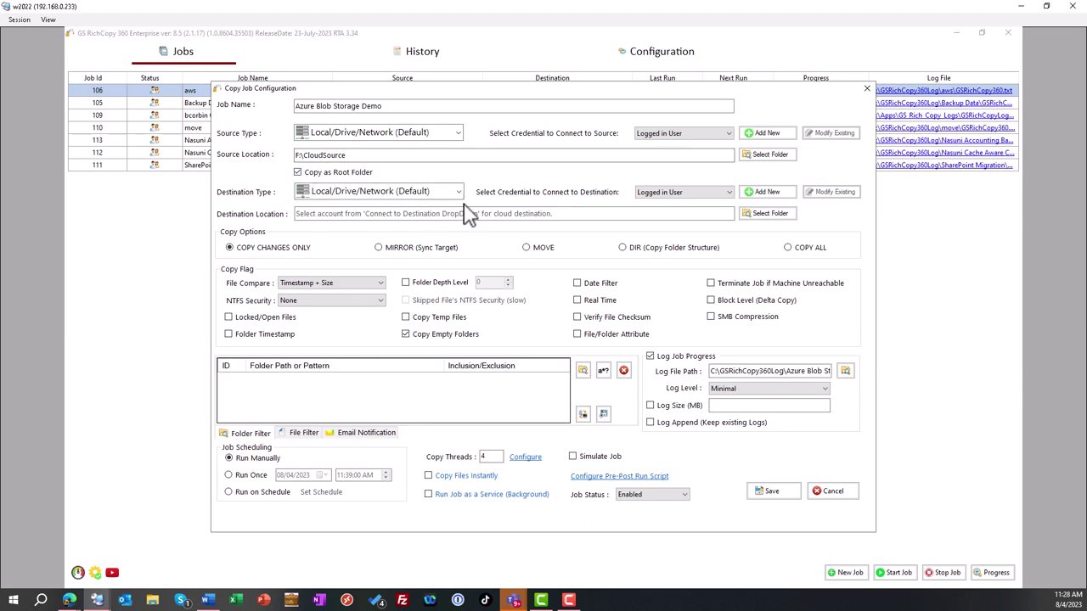
Step: Set the destination type to Azure Blob and start adding a new credential for the destination
{"action": "left_click", "coordinate": [426, 194]}
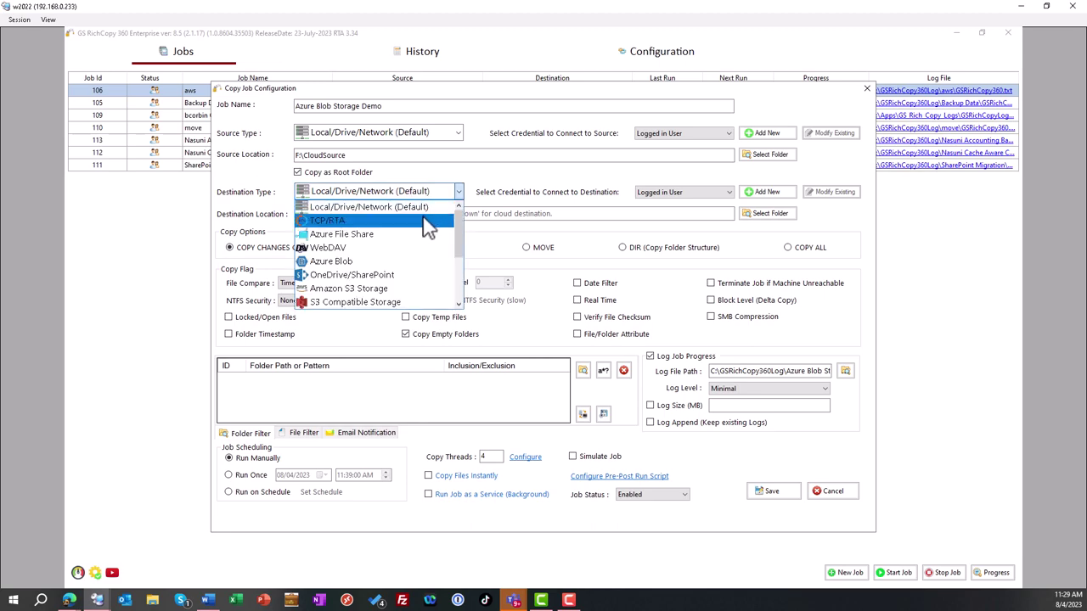
{"action": "left_click", "coordinate": [365, 264]}
{"action": "left_click", "coordinate": [704, 195]}
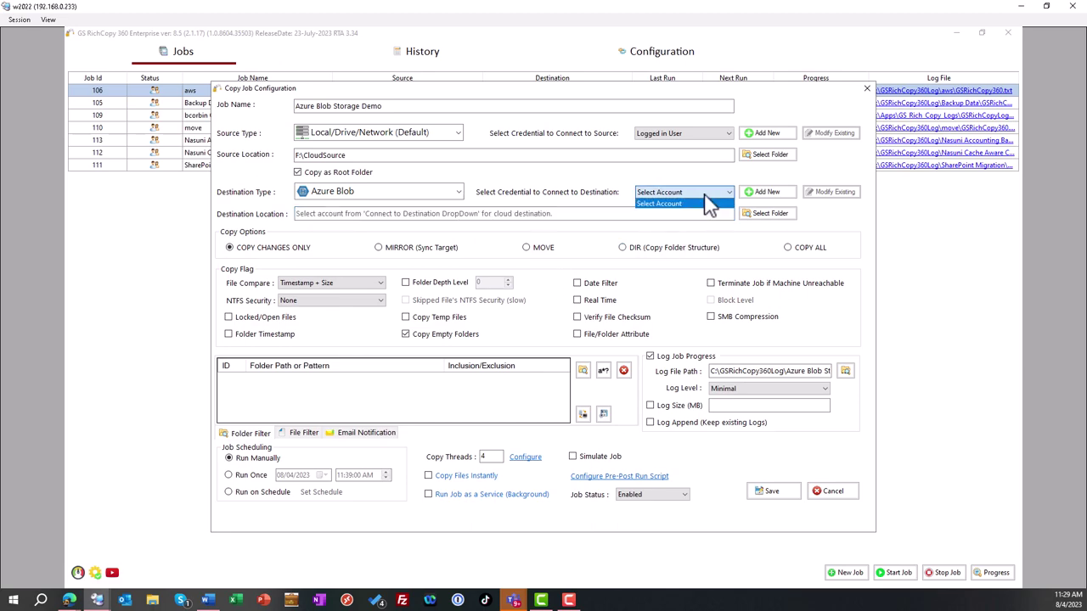
{"action": "left_click", "coordinate": [661, 205]}
{"action": "left_click", "coordinate": [767, 192]}
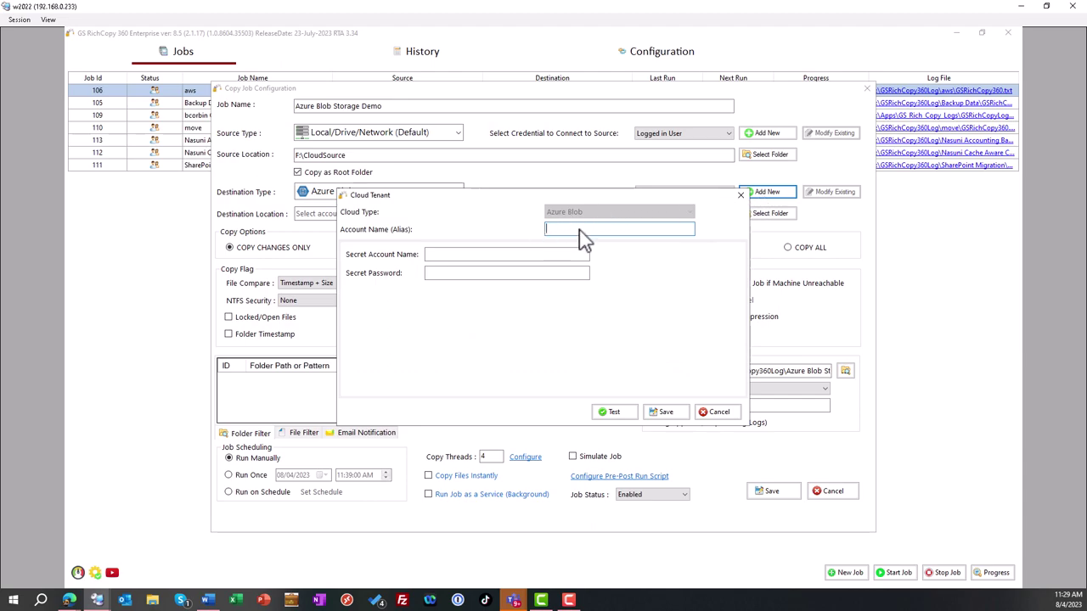
Step: Set the credential's alias to "Azure Blob Account" and paste the copied storage account name as the secret account name
{"action": "type", "text": "Azure Blob Account"}
{"action": "left_click", "coordinate": [490, 257]}
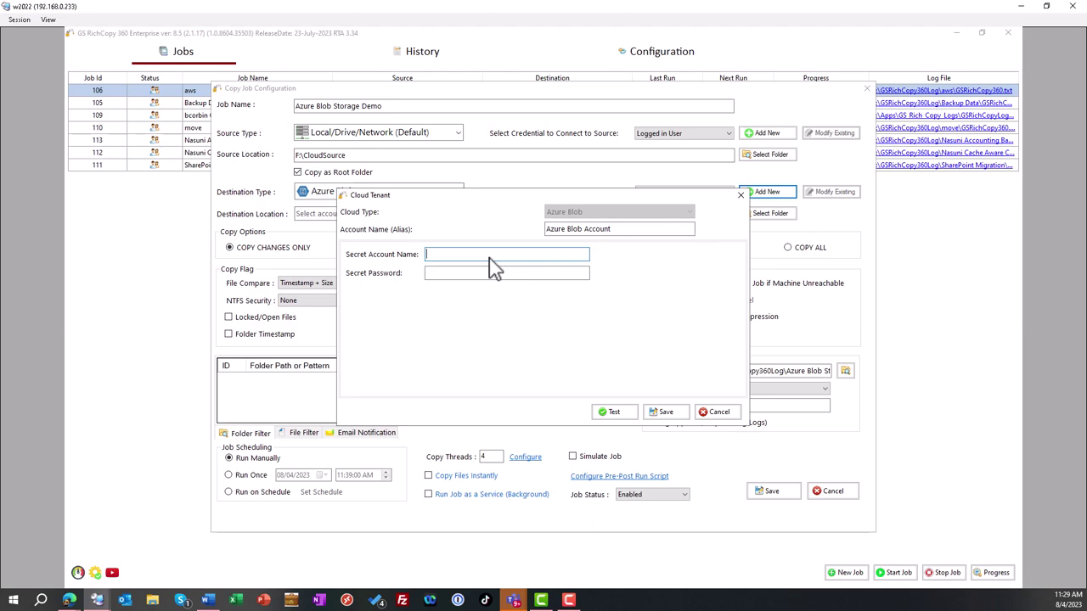
{"action": "key", "text": "ctrl+v"}
Step: Copy the key1 access key from the Azure portal and paste it as the secret password in GS RichCopy 360
{"action": "key", "text": "alt+Tab"}
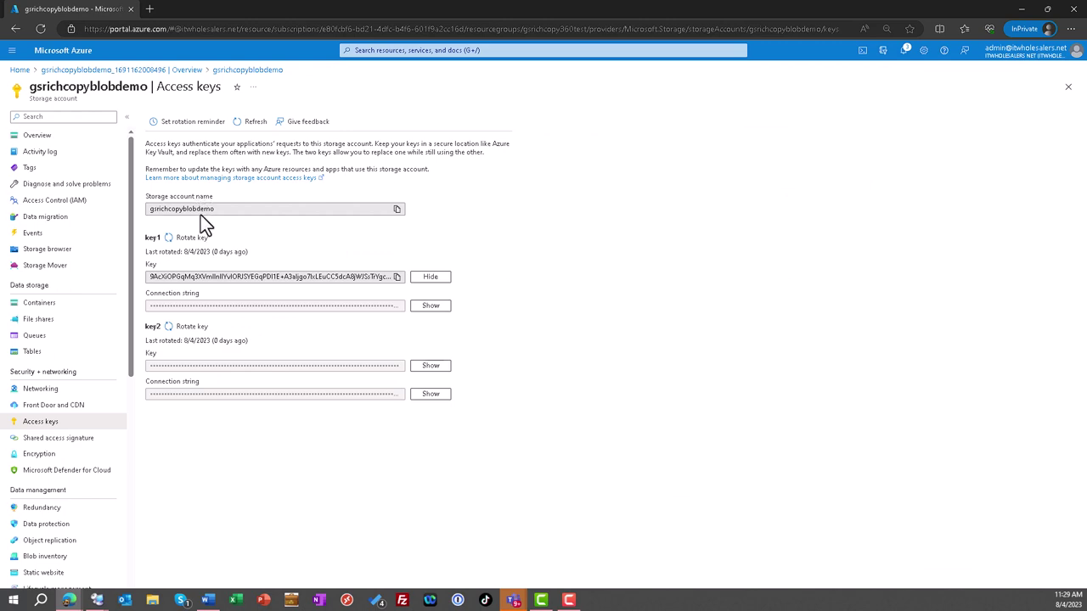
{"action": "triple_click", "coordinate": [356, 278]}
{"action": "right_click", "coordinate": [317, 278]}
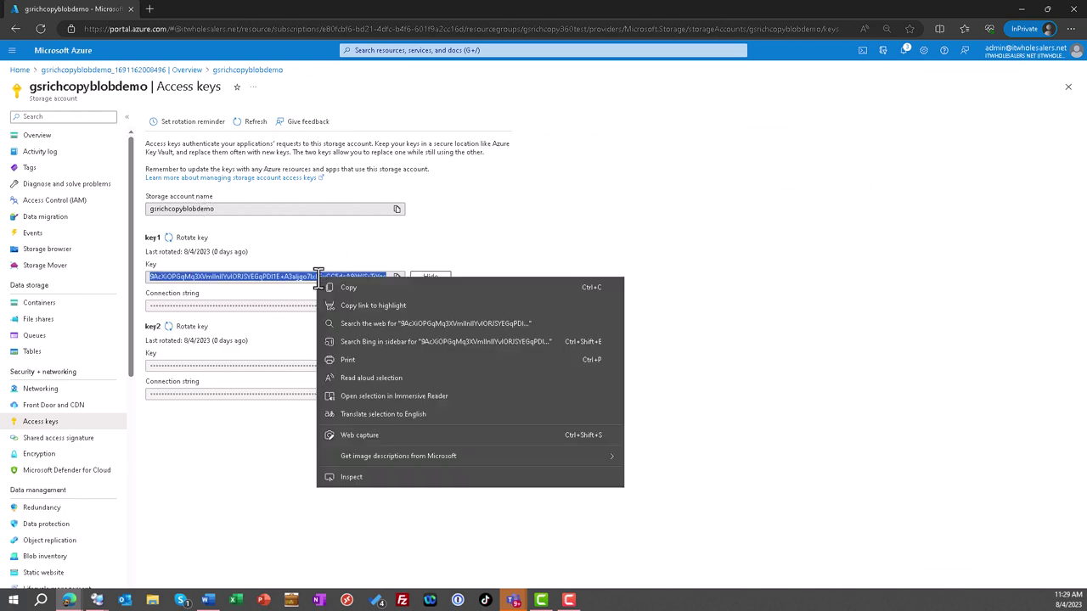
{"action": "left_click", "coordinate": [328, 285]}
{"action": "key", "text": "alt+Tab"}
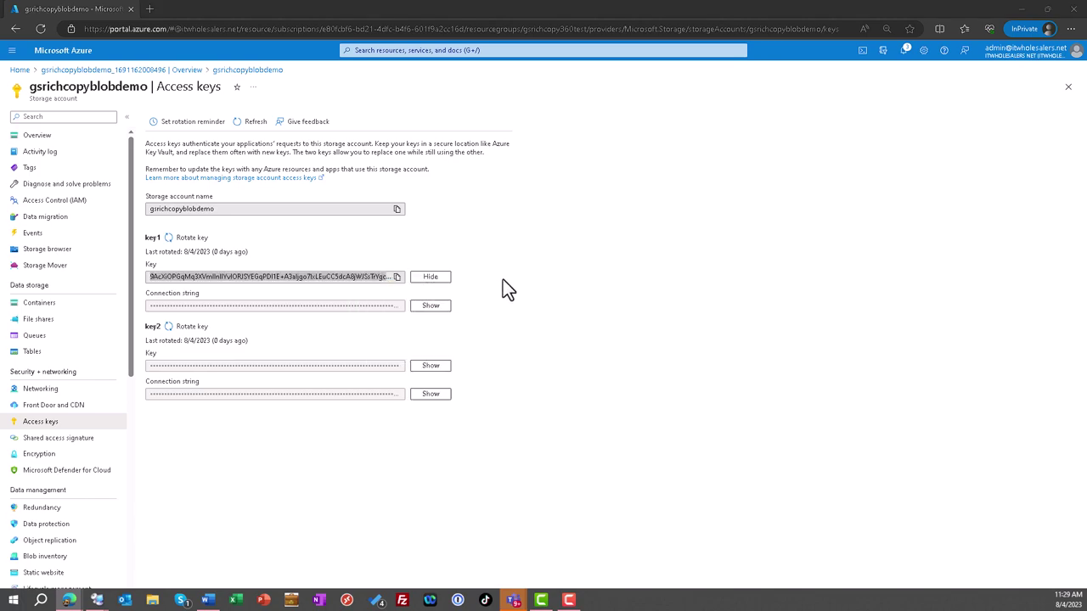
{"action": "left_click", "coordinate": [485, 276]}
{"action": "key", "text": "ctrl+v"}
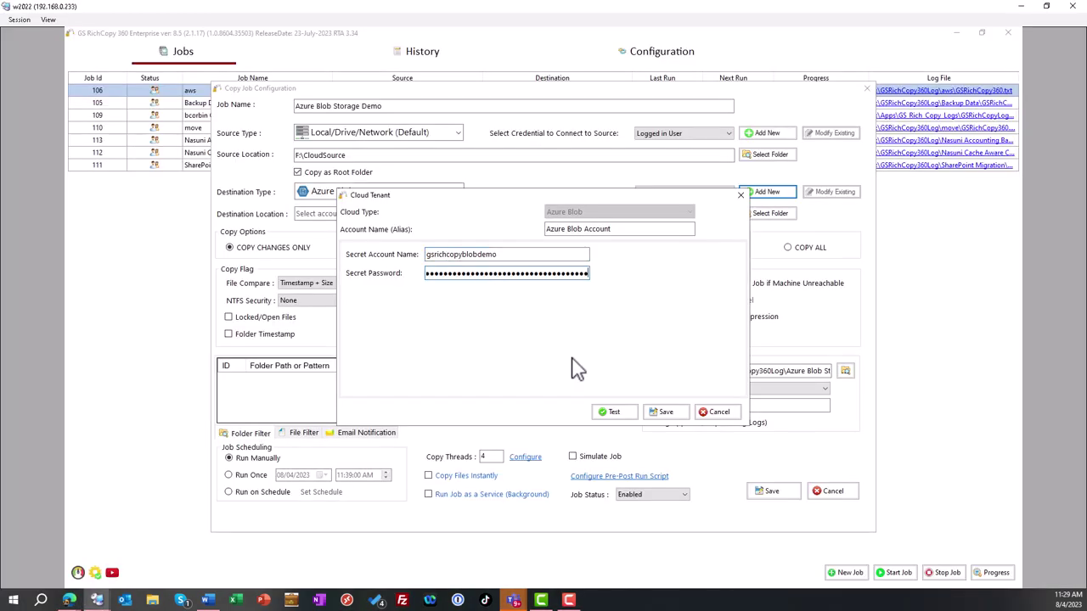
Step: Test the Azure Blob credential's connection and save the credential
{"action": "left_click", "coordinate": [613, 413]}
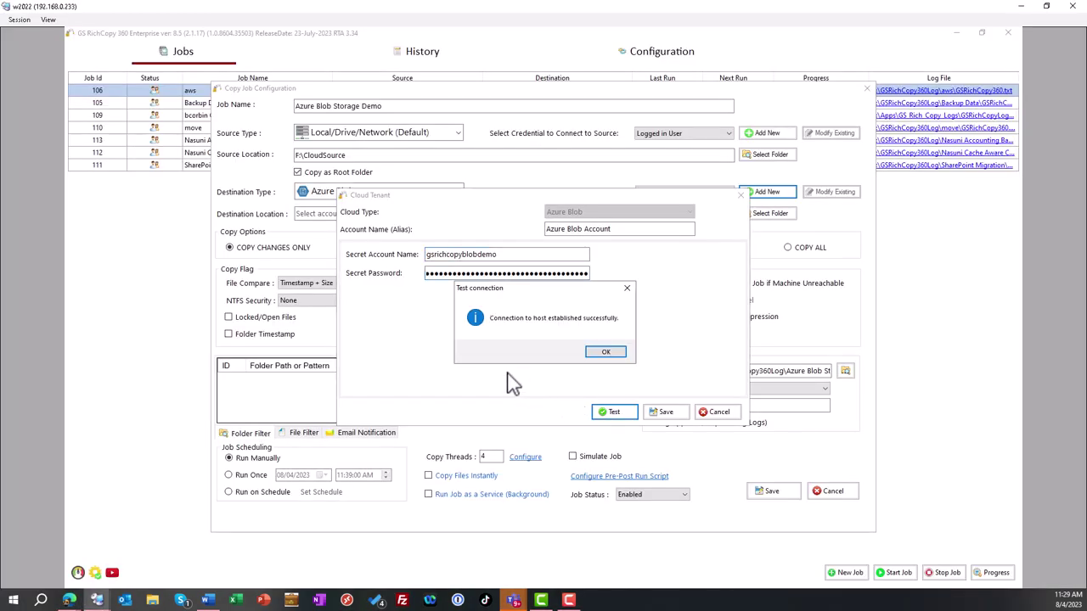
{"action": "left_click", "coordinate": [601, 355]}
{"action": "left_click", "coordinate": [664, 414]}
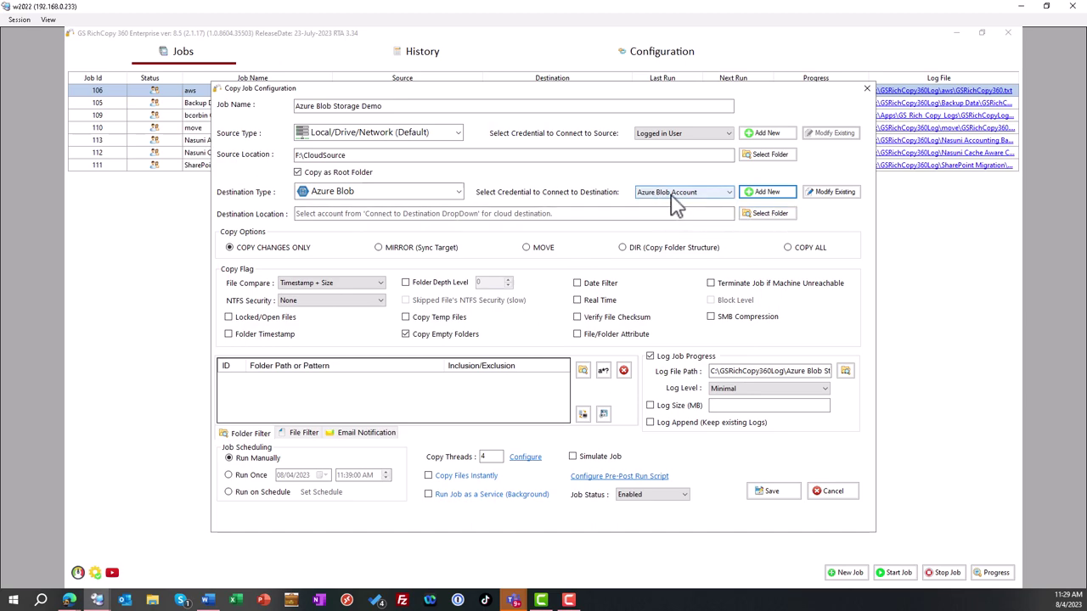
Step: Set the destination location to the root of the demodata container
{"action": "left_click", "coordinate": [770, 215]}
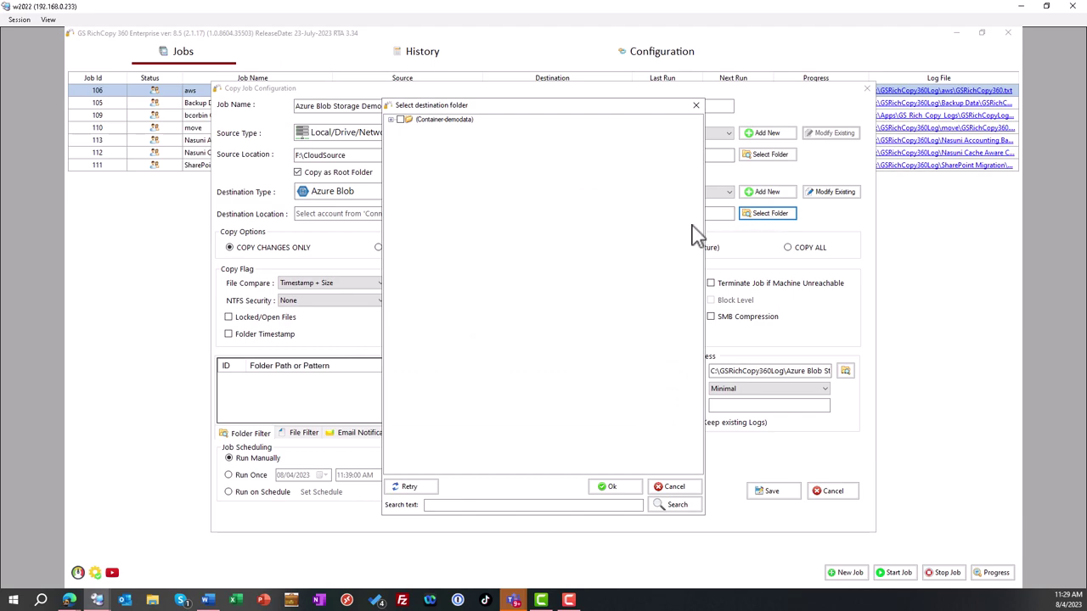
{"action": "left_click", "coordinate": [391, 120]}
{"action": "left_click", "coordinate": [606, 491]}
Step: Set the copy job's source location to the someFiles folder on drive F: and save the job
{"action": "left_click", "coordinate": [758, 156]}
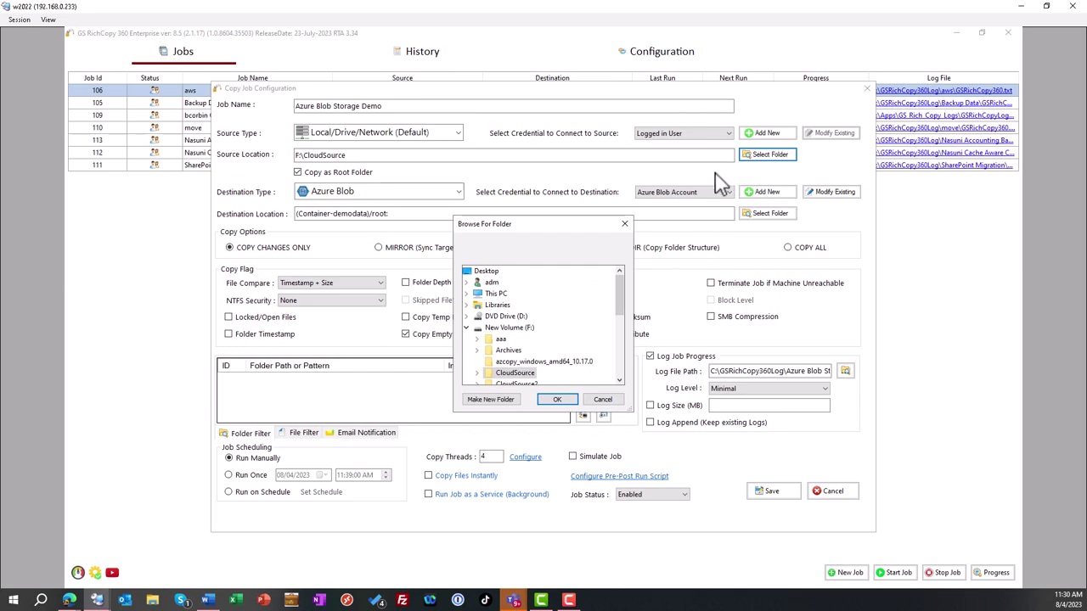
{"action": "scroll", "coordinate": [541, 348], "scroll_direction": "down", "scroll_amount": 1}
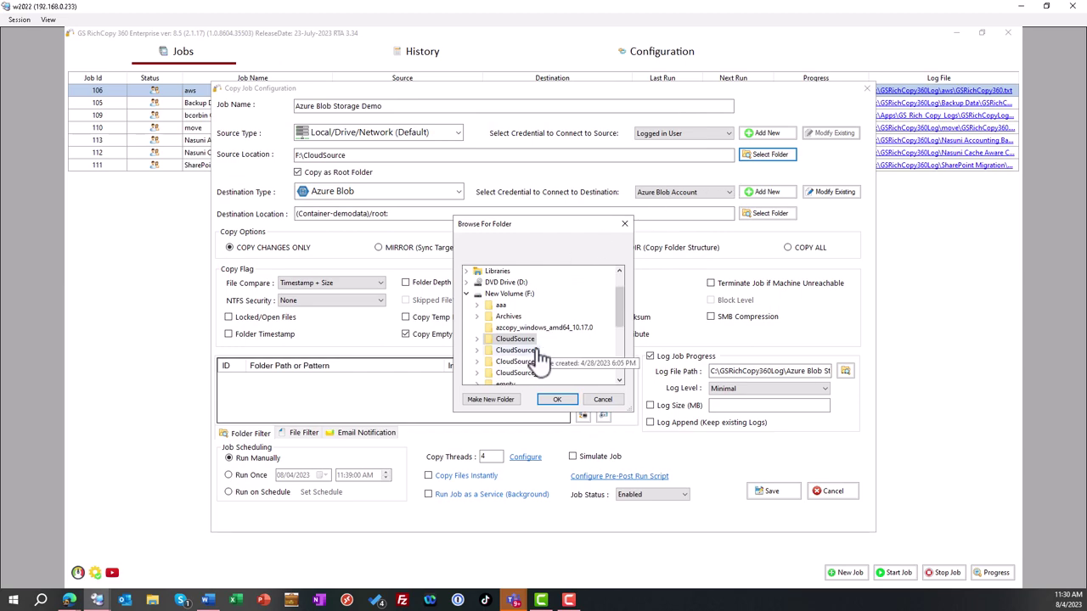
{"action": "scroll", "coordinate": [541, 357], "scroll_direction": "down", "scroll_amount": 2}
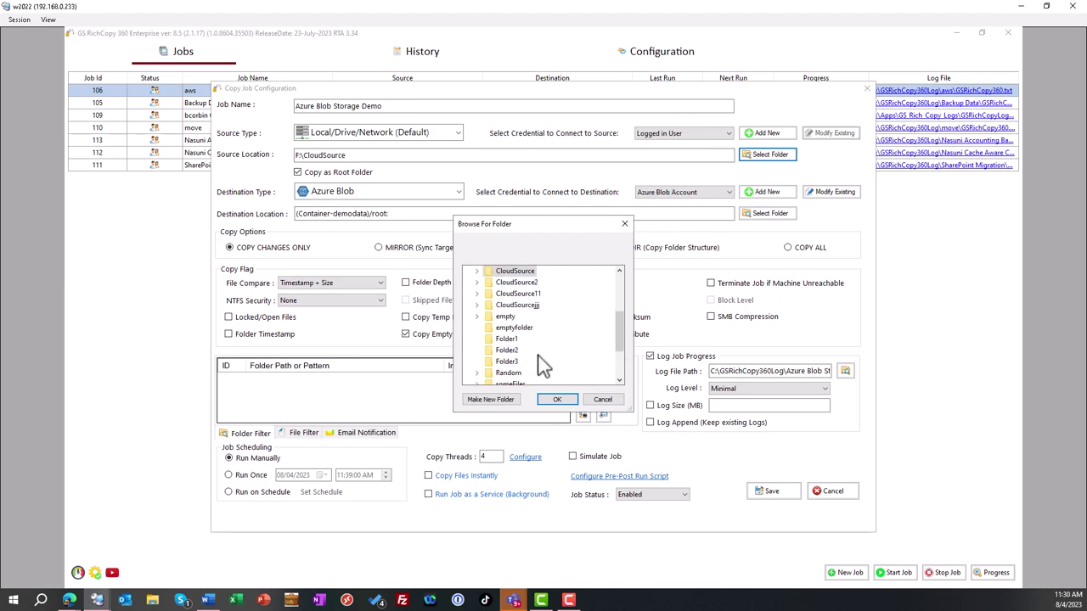
{"action": "scroll", "coordinate": [538, 356], "scroll_direction": "down", "scroll_amount": 1}
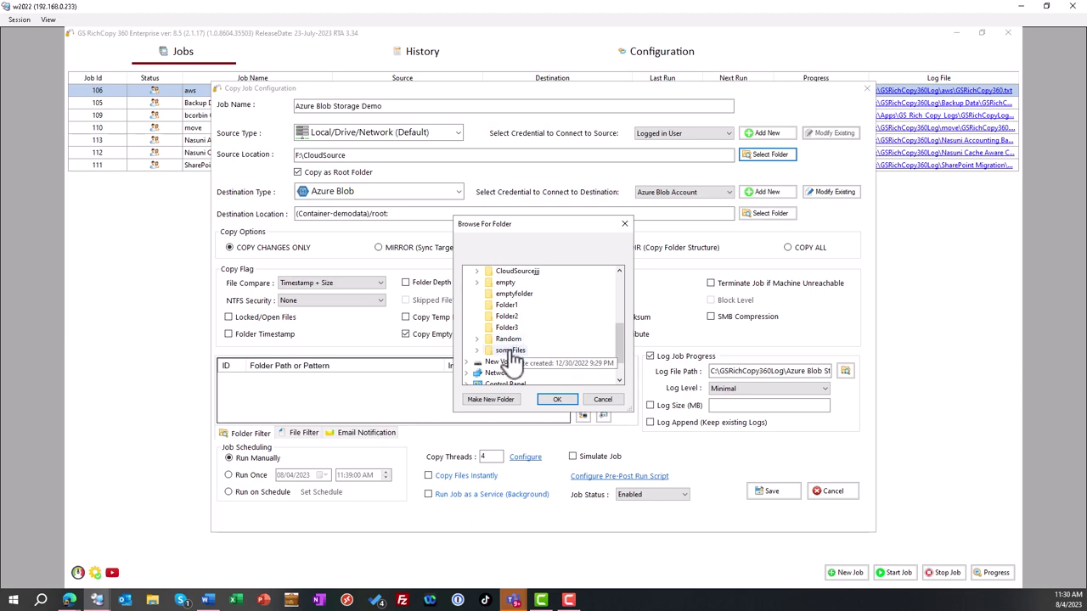
{"action": "left_click", "coordinate": [510, 351]}
{"action": "left_click", "coordinate": [557, 400]}
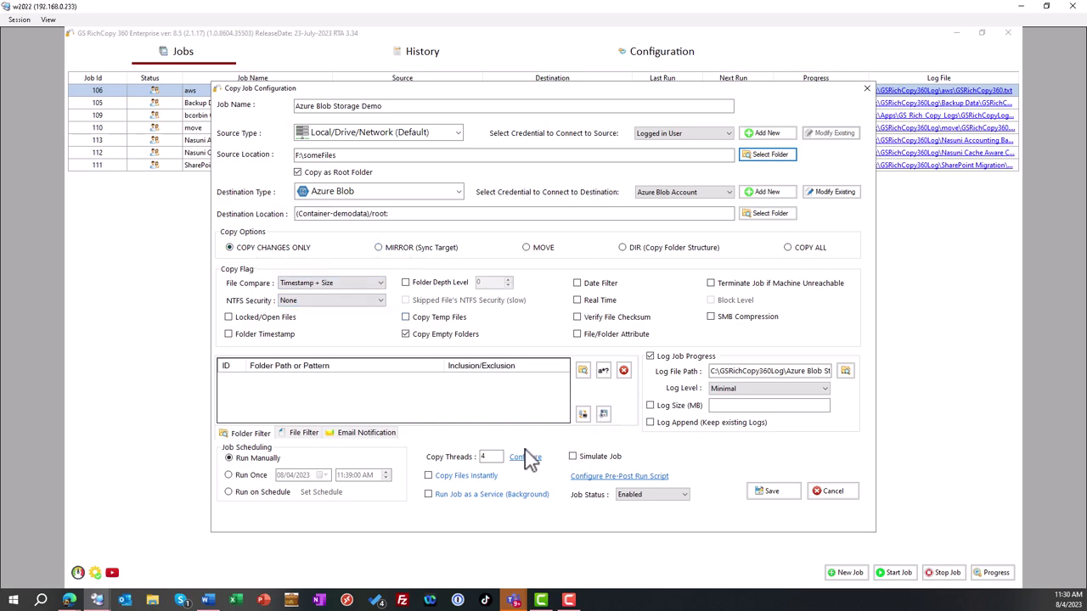
{"action": "left_click", "coordinate": [771, 493]}
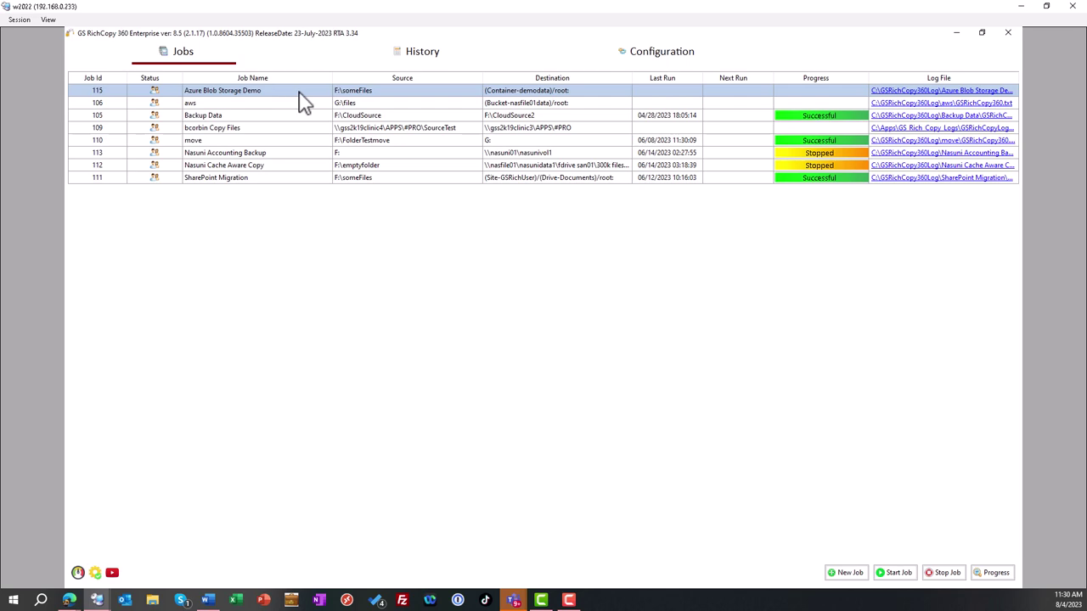
Step: Start the Azure Blob Storage Demo job, review its run details and close them
{"action": "right_click", "coordinate": [361, 92]}
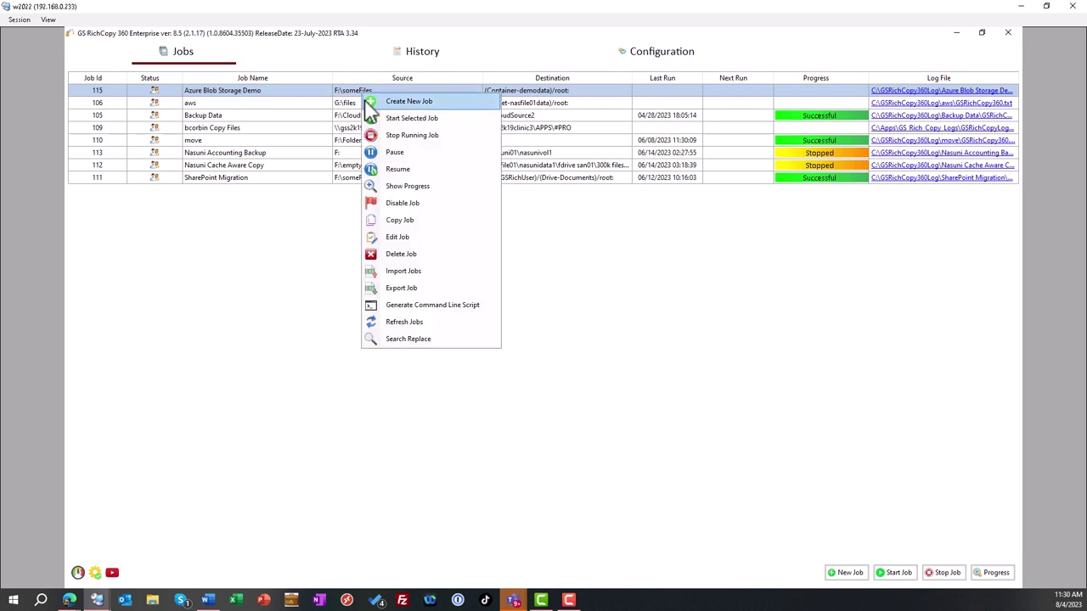
{"action": "left_click", "coordinate": [376, 120]}
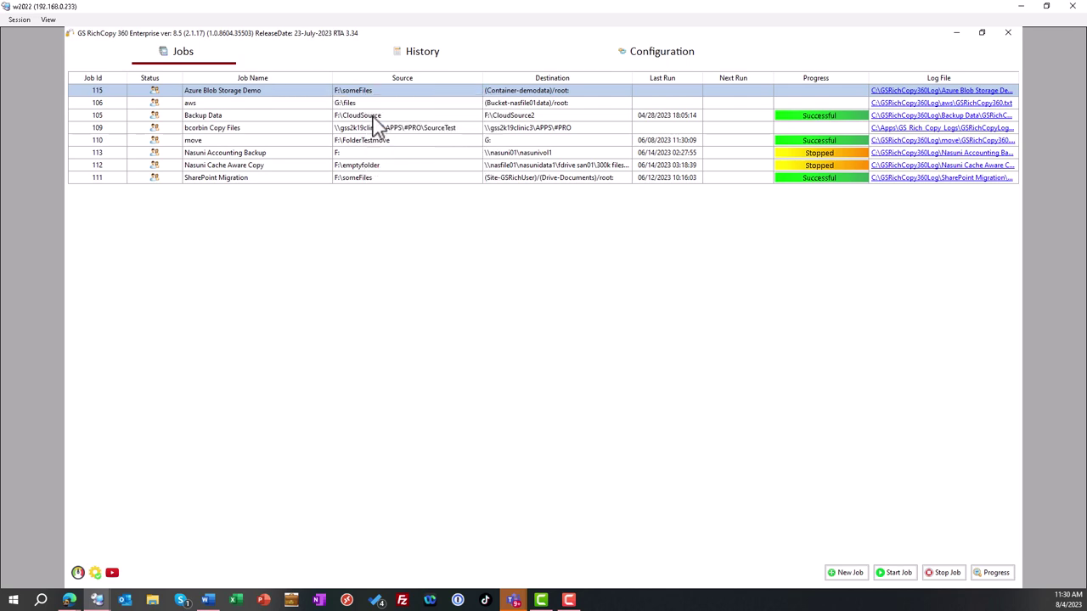
{"action": "left_click", "coordinate": [819, 97]}
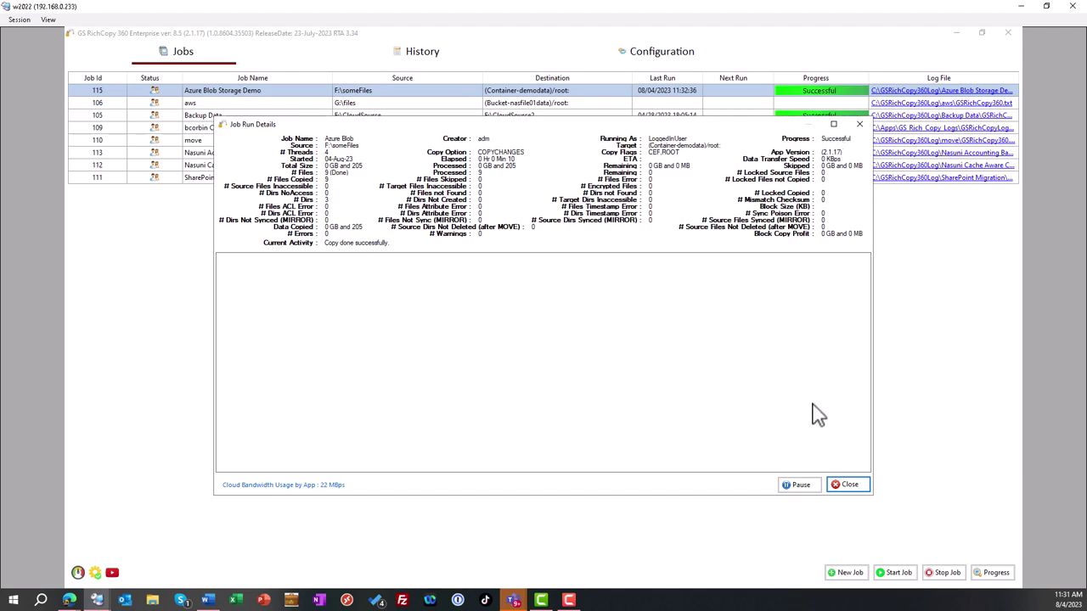
{"action": "left_click", "coordinate": [847, 485]}
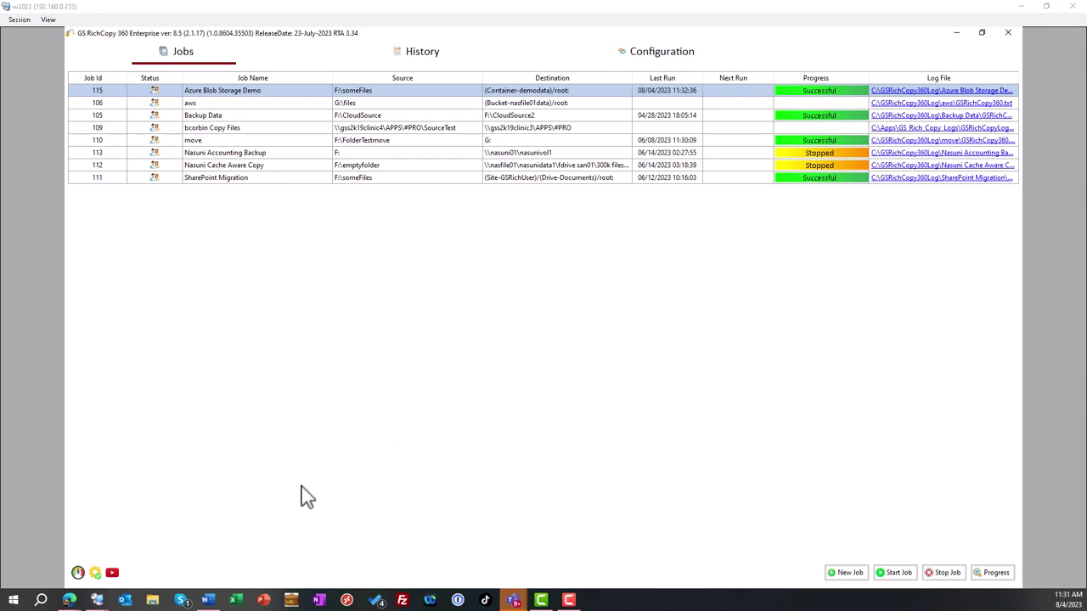
Step: Switch to the Azure portal and open the storage account's demodata container to check for the copied someFiles folder
{"action": "key", "text": "alt+Tab"}
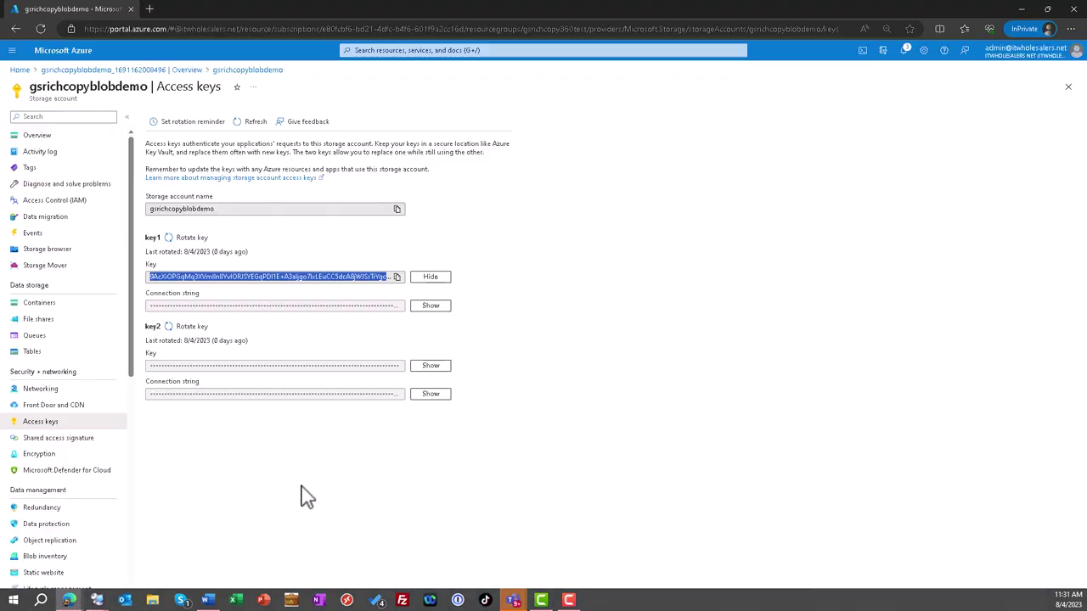
{"action": "left_click", "coordinate": [42, 304]}
{"action": "left_click", "coordinate": [303, 304]}
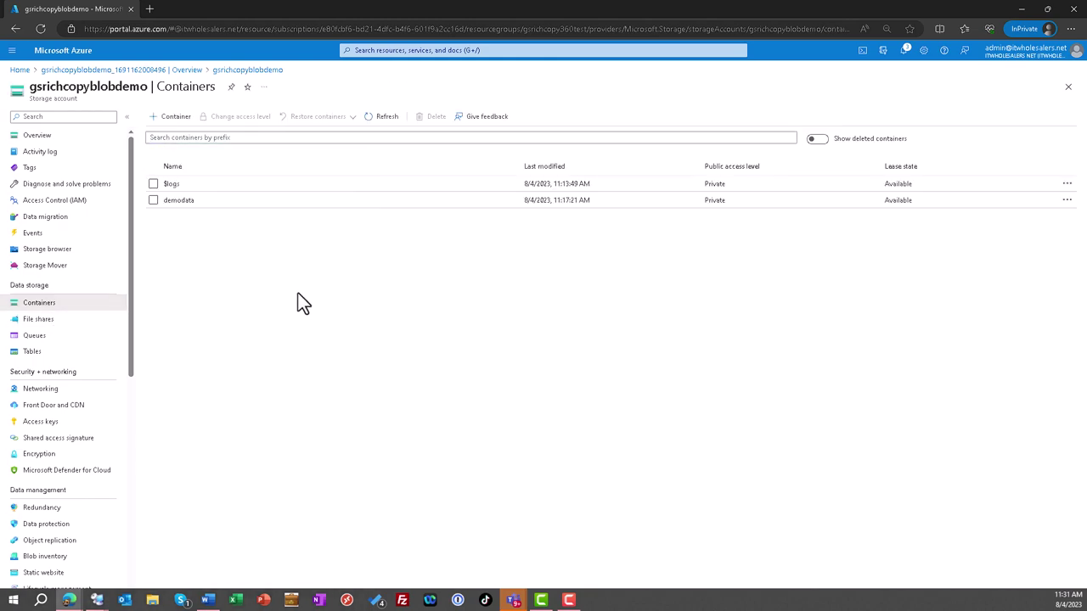
{"action": "left_click", "coordinate": [177, 201]}
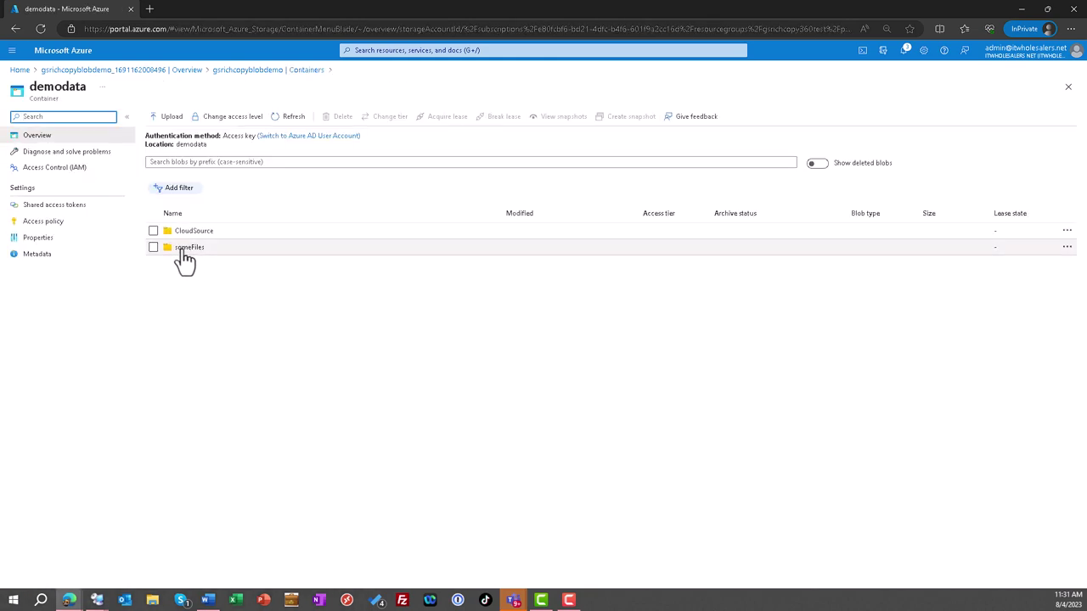
{"action": "left_click", "coordinate": [220, 325]}
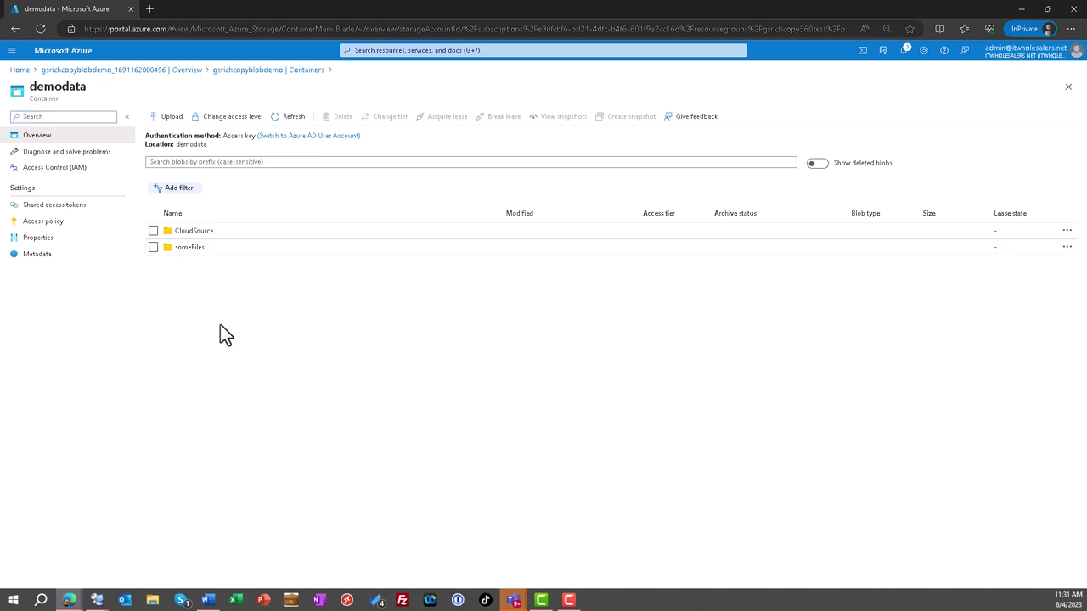